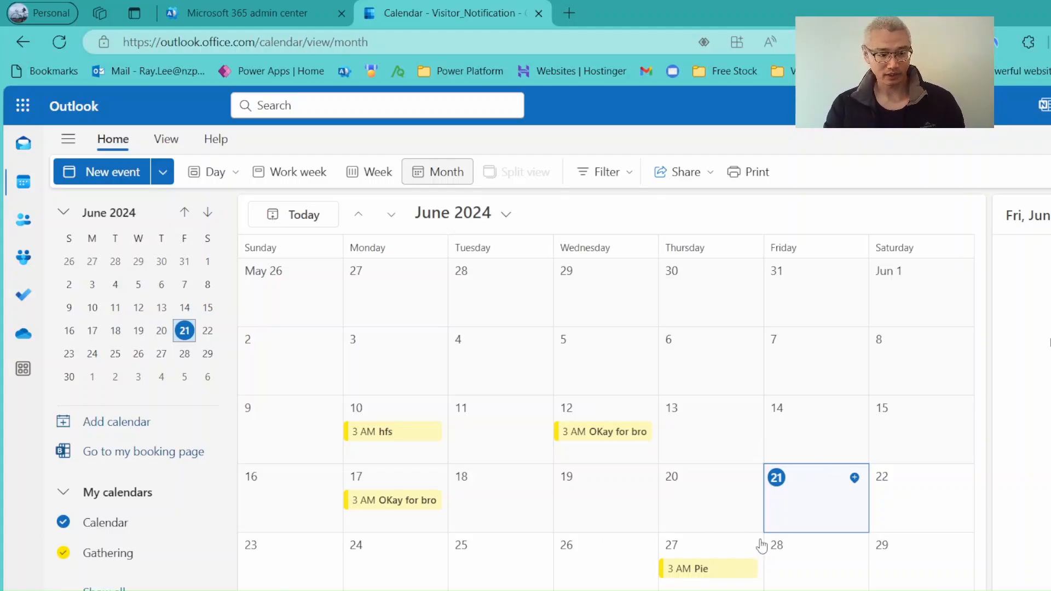
# - Look at the sharing and permissions settings of the Gathering calendar, then close them without sharing
pyautogui.moveTo(164, 554)
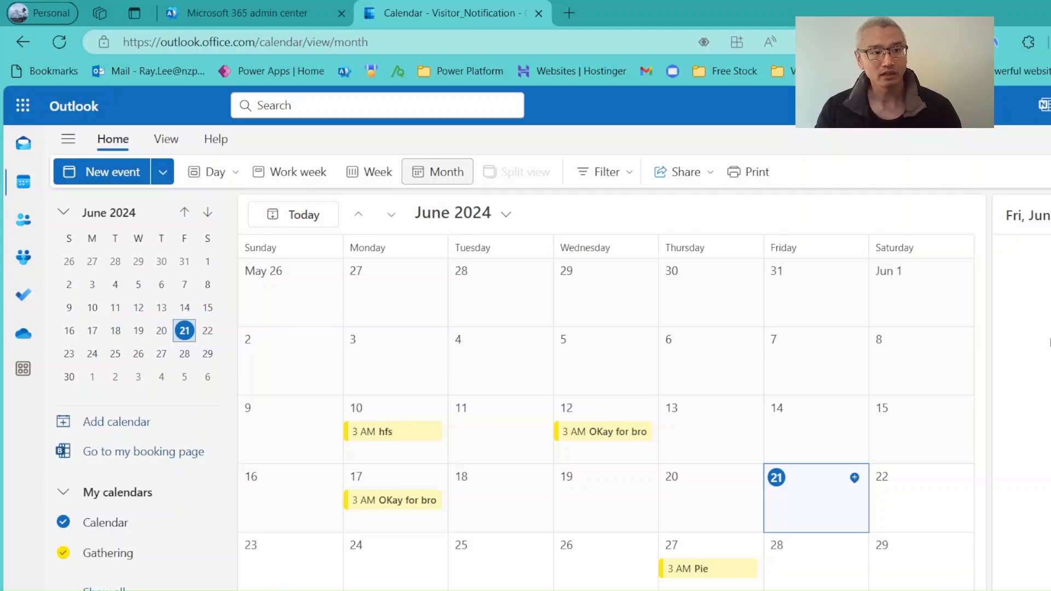
pyautogui.click(204, 552)
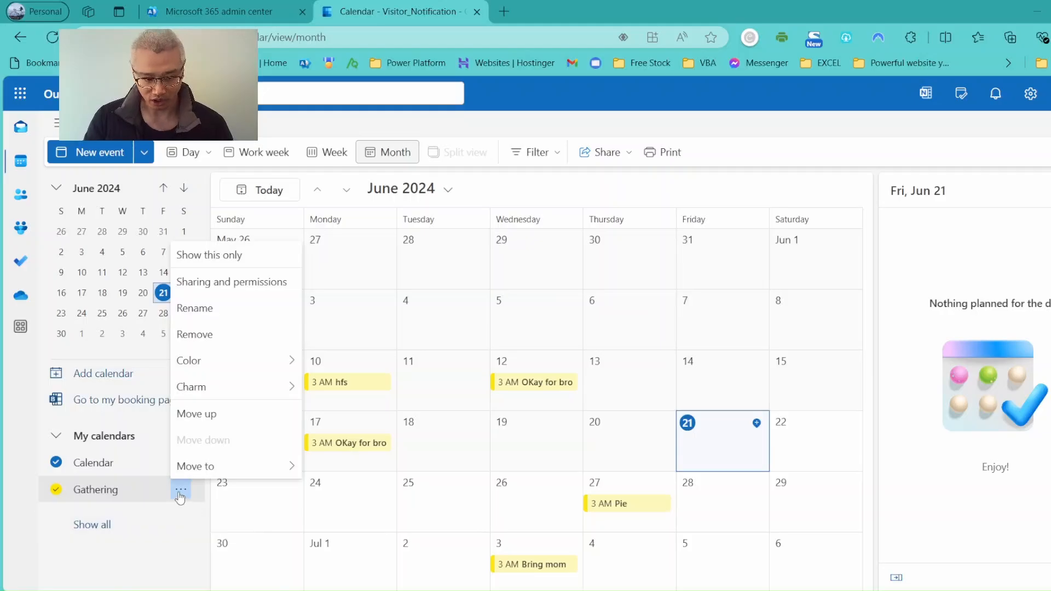
pyautogui.click(232, 282)
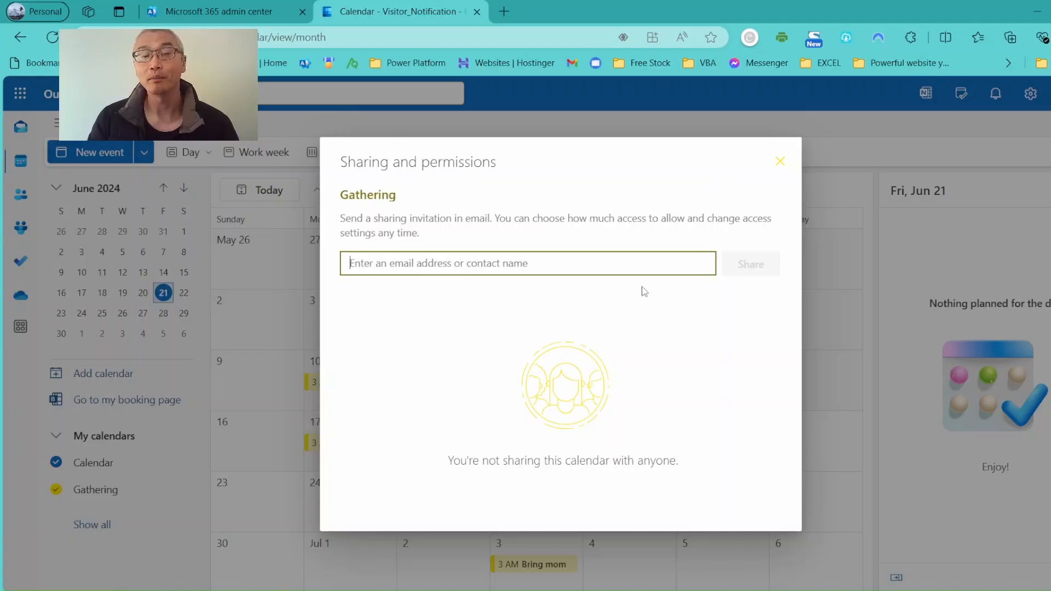
pyautogui.click(780, 162)
pyautogui.moveTo(192, 498)
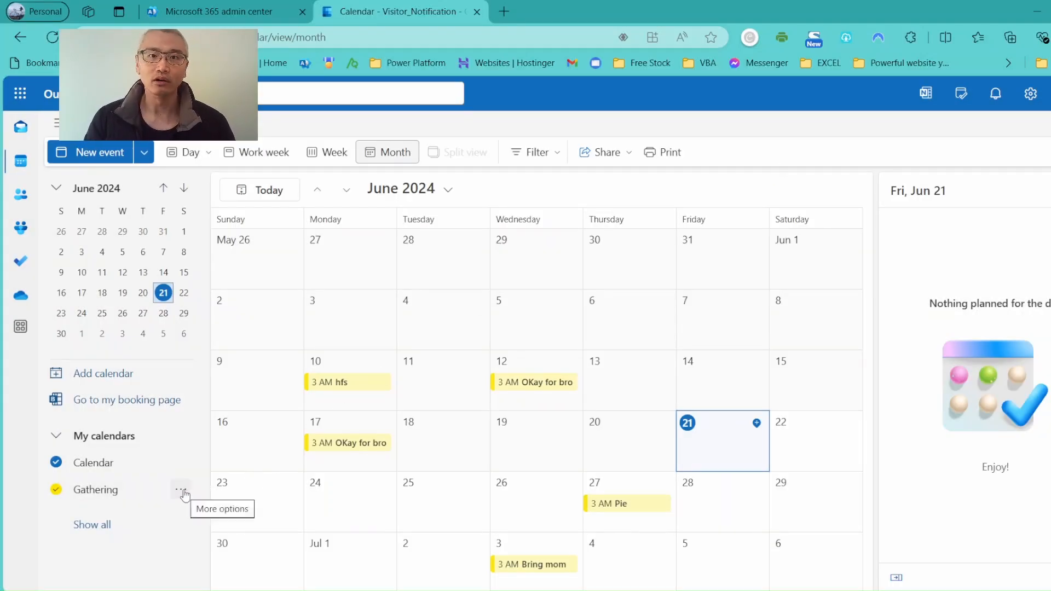
pyautogui.click(182, 491)
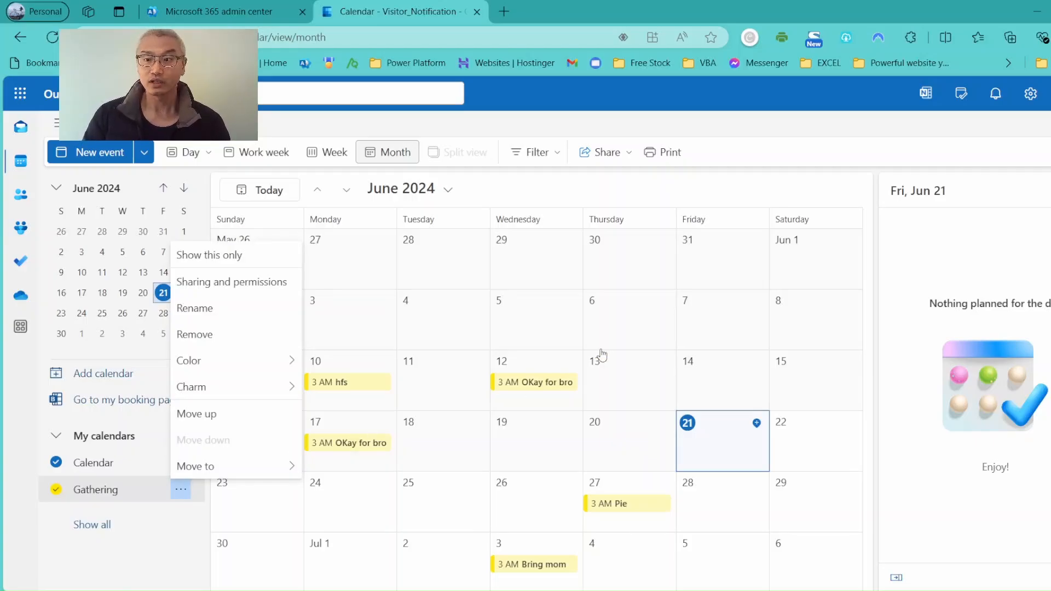
pyautogui.click(768, 111)
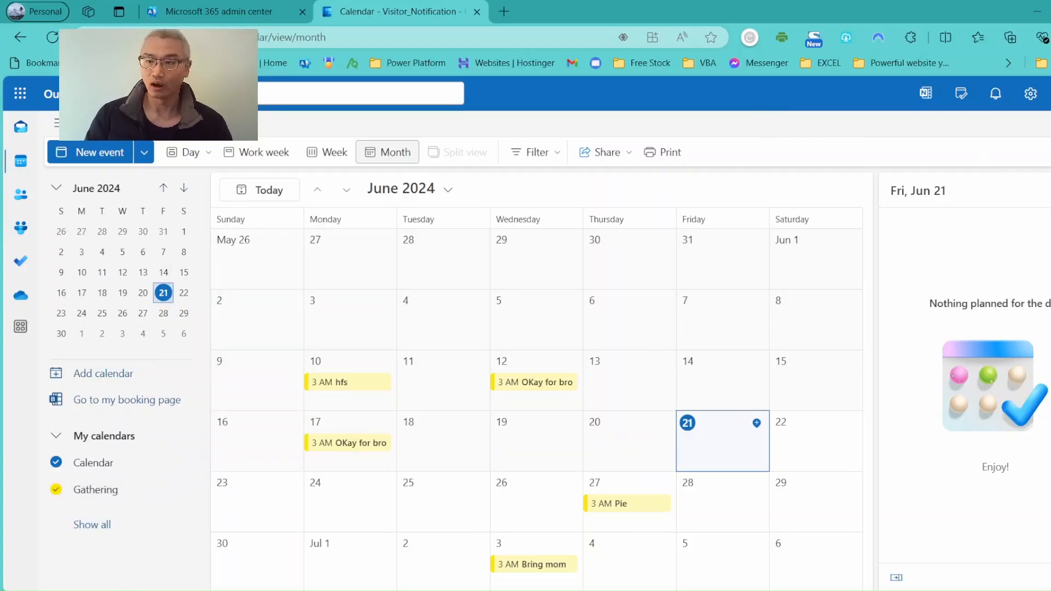
# - Publish the Gathering calendar from the shared calendars settings with the "Can view all details" permission
pyautogui.click(1029, 95)
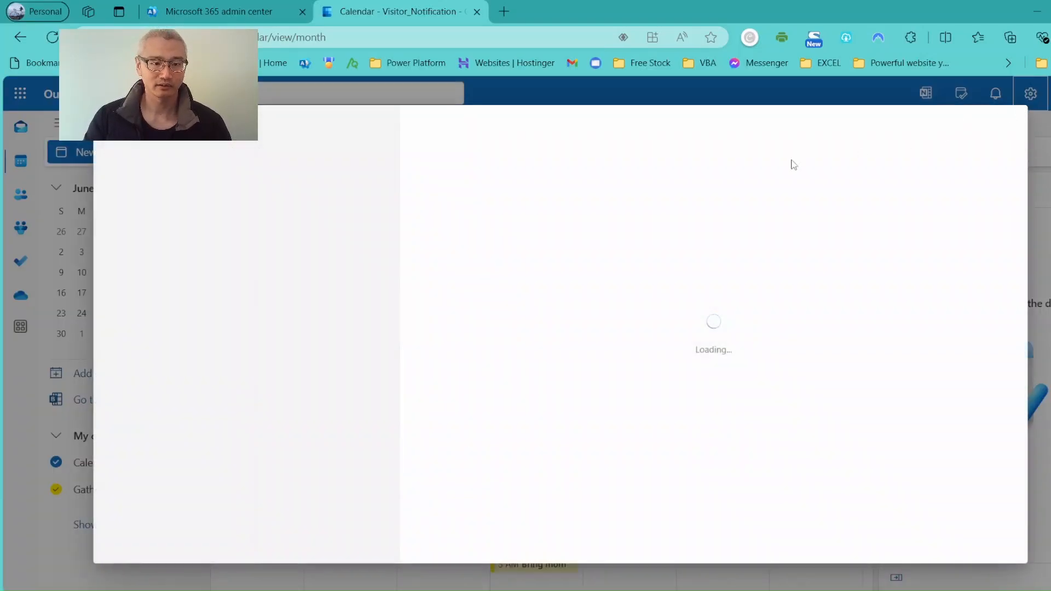
pyautogui.click(302, 225)
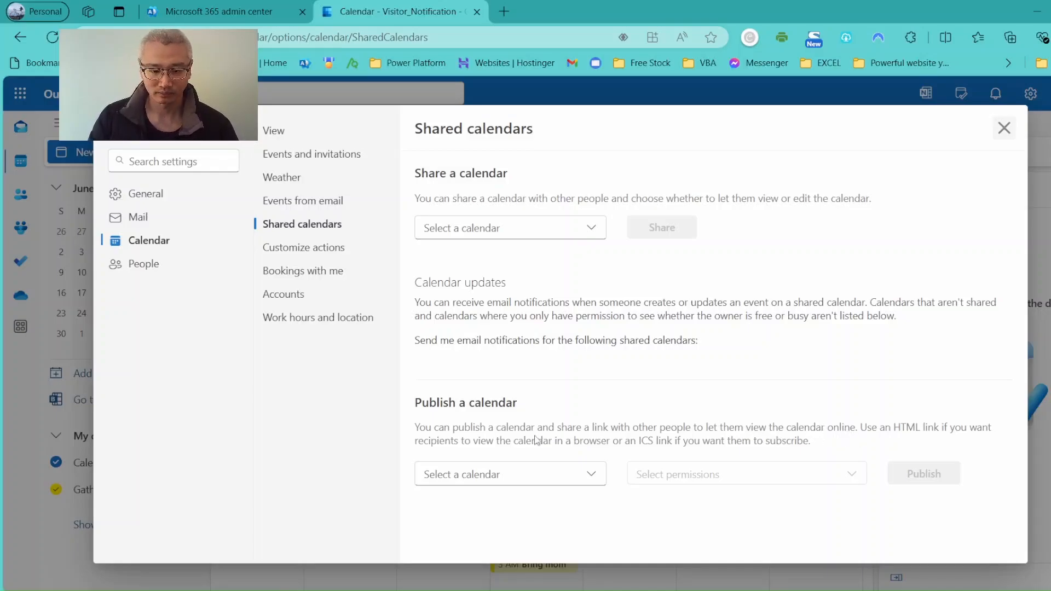
pyautogui.click(564, 470)
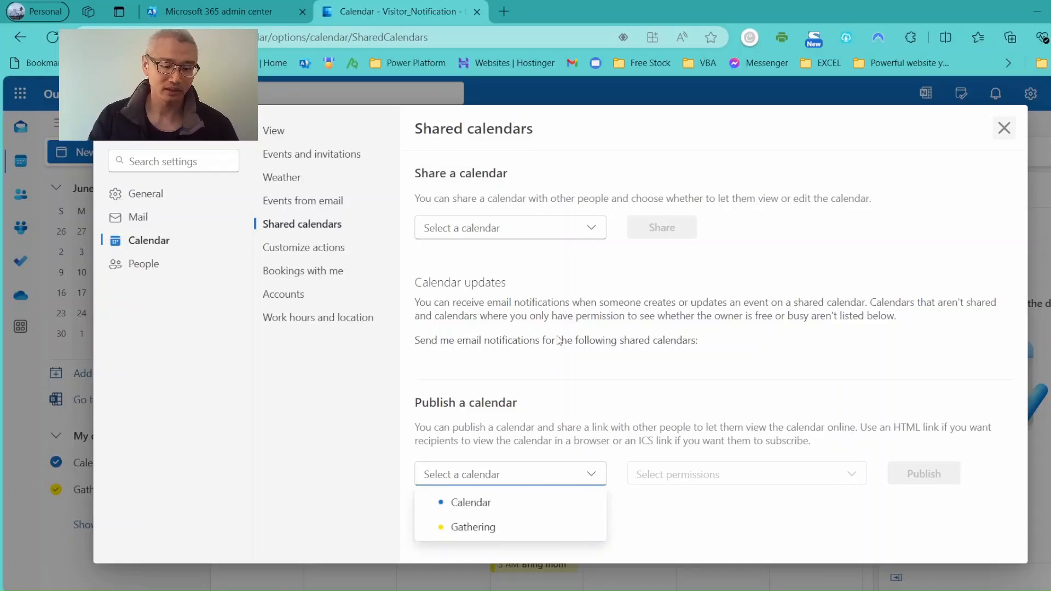
pyautogui.click(489, 529)
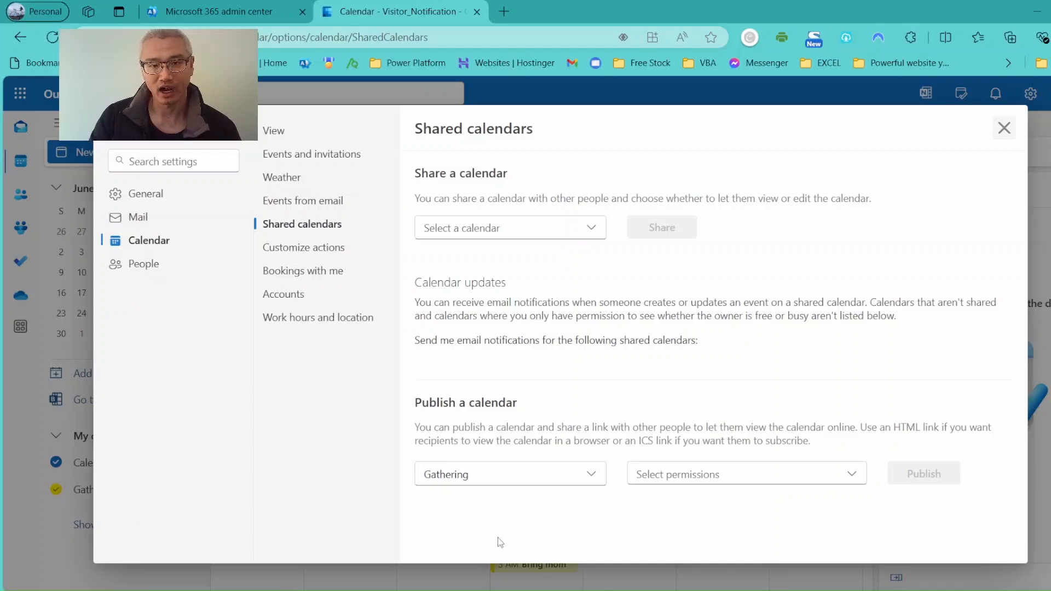
pyautogui.click(677, 484)
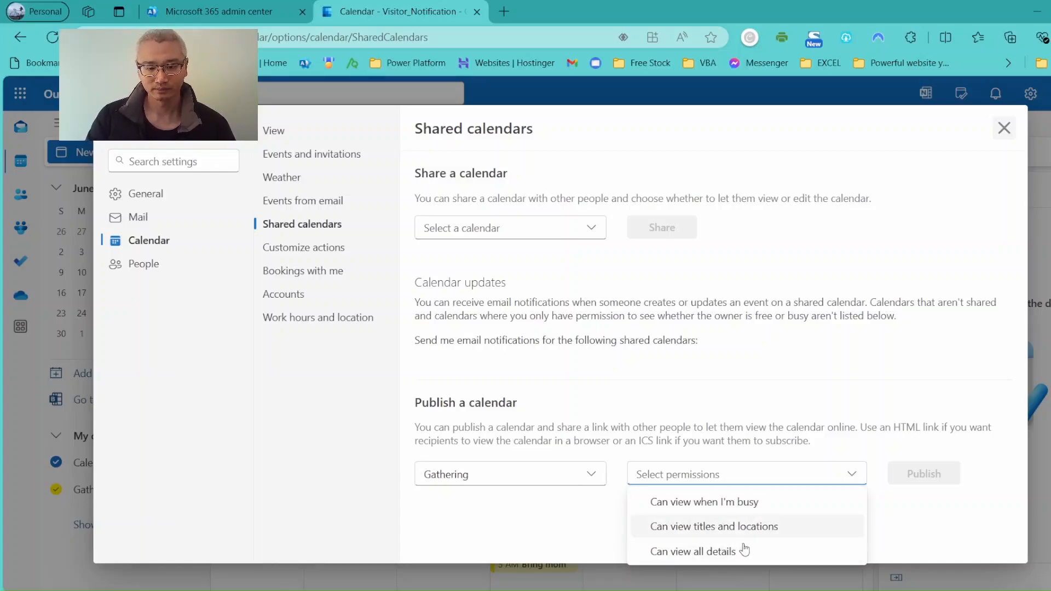
pyautogui.click(695, 552)
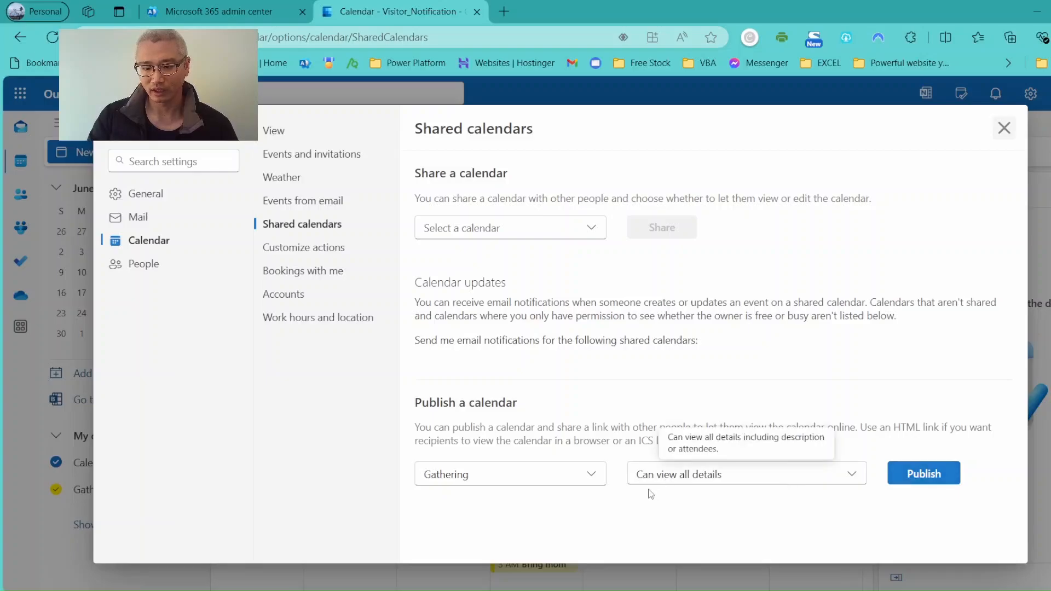
pyautogui.click(938, 474)
# - Copy the ICS link of the published Gathering calendar and close the settings
pyautogui.scroll(-2, 593, 373)
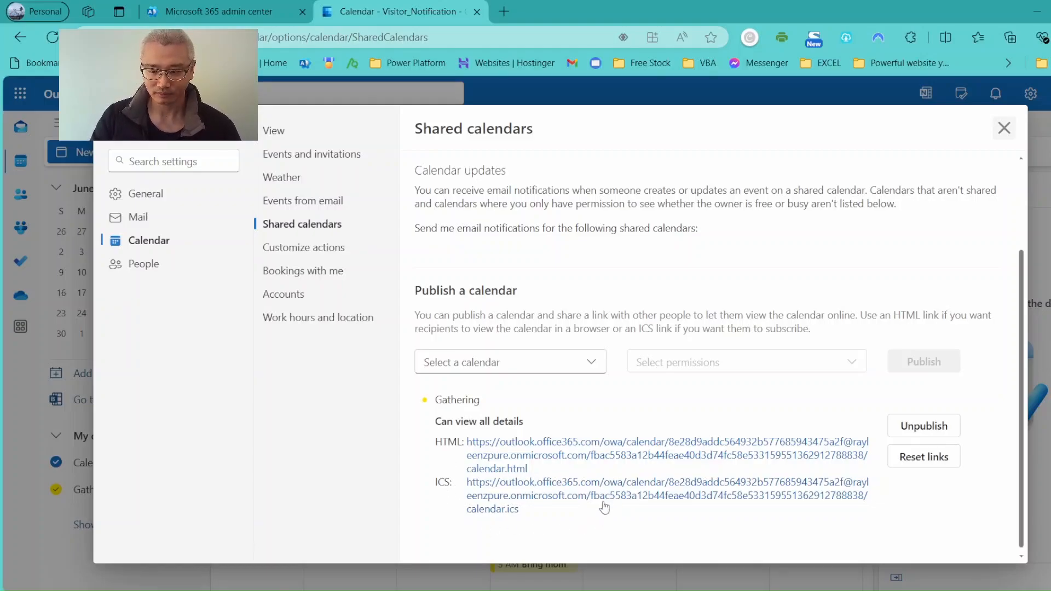
pyautogui.click(497, 501)
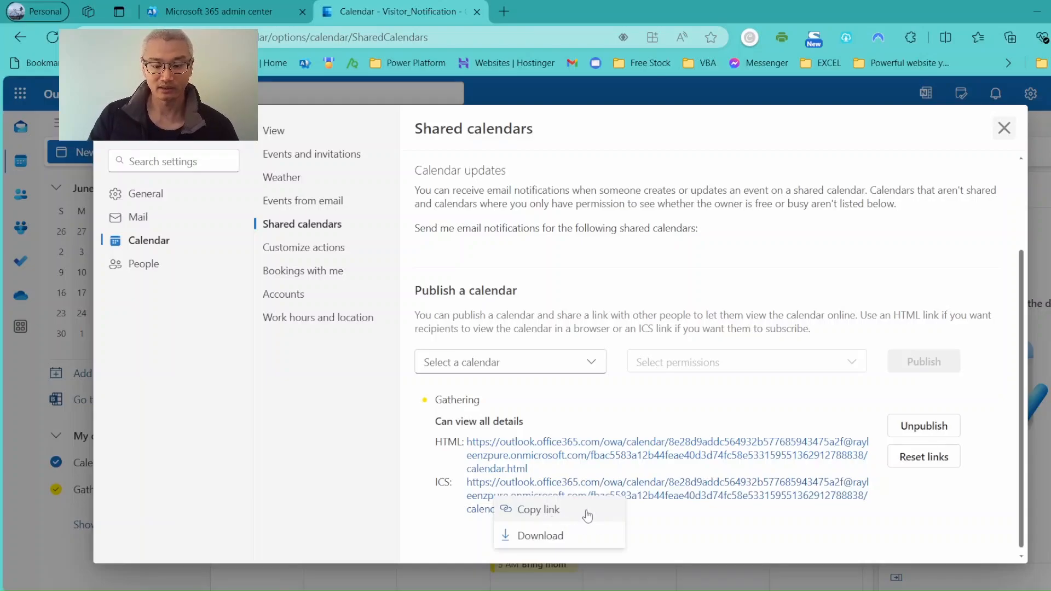
pyautogui.click(588, 513)
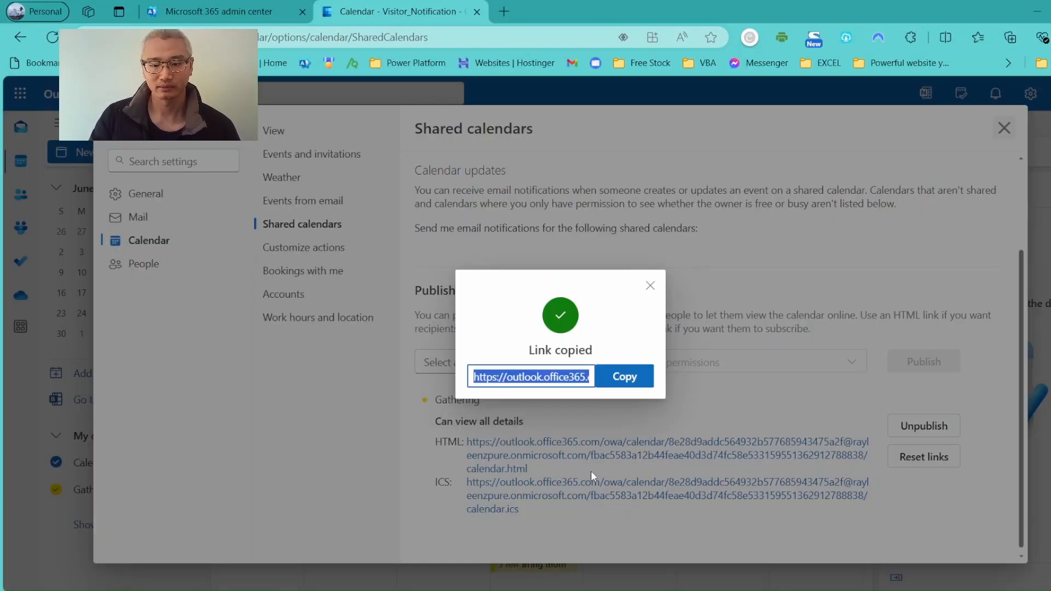
pyautogui.click(628, 380)
pyautogui.click(790, 570)
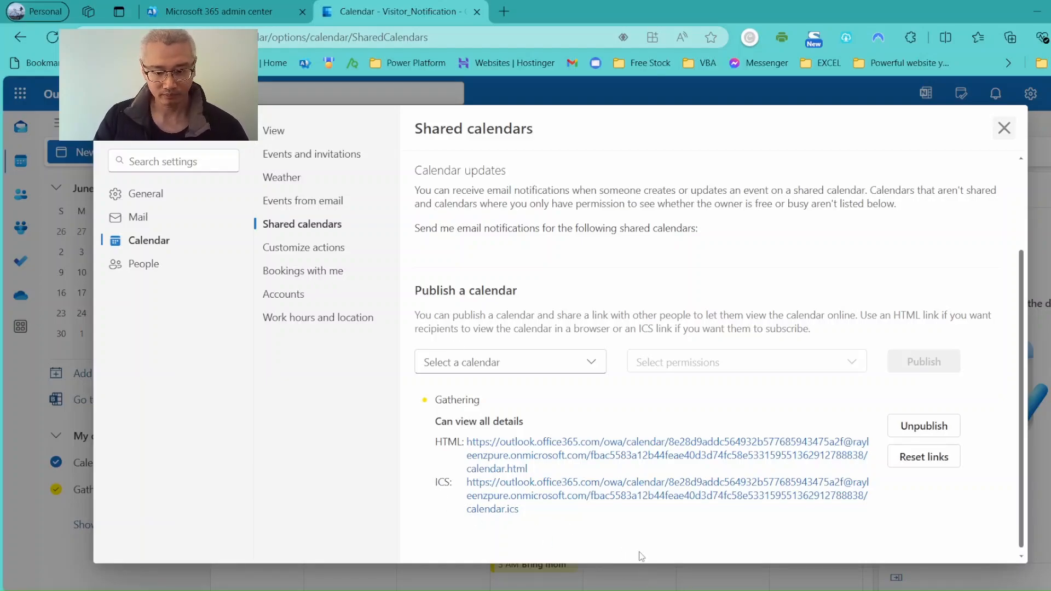
pyautogui.click(1004, 130)
pyautogui.click(182, 490)
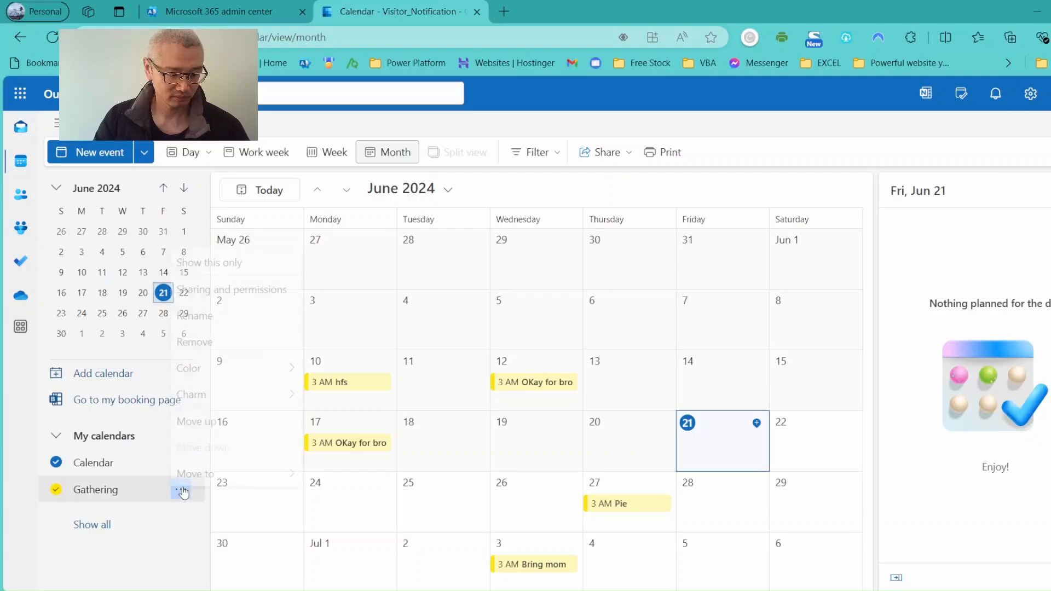
pyautogui.click(141, 541)
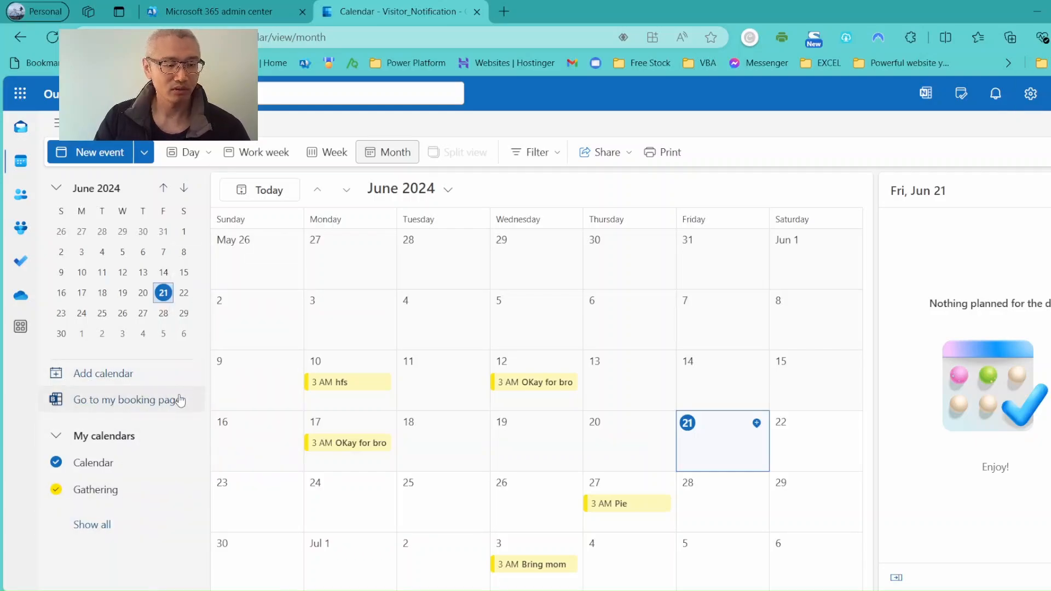
# - Start adding a calendar by web subscription, using the copied ICS link as its URL
pyautogui.click(121, 372)
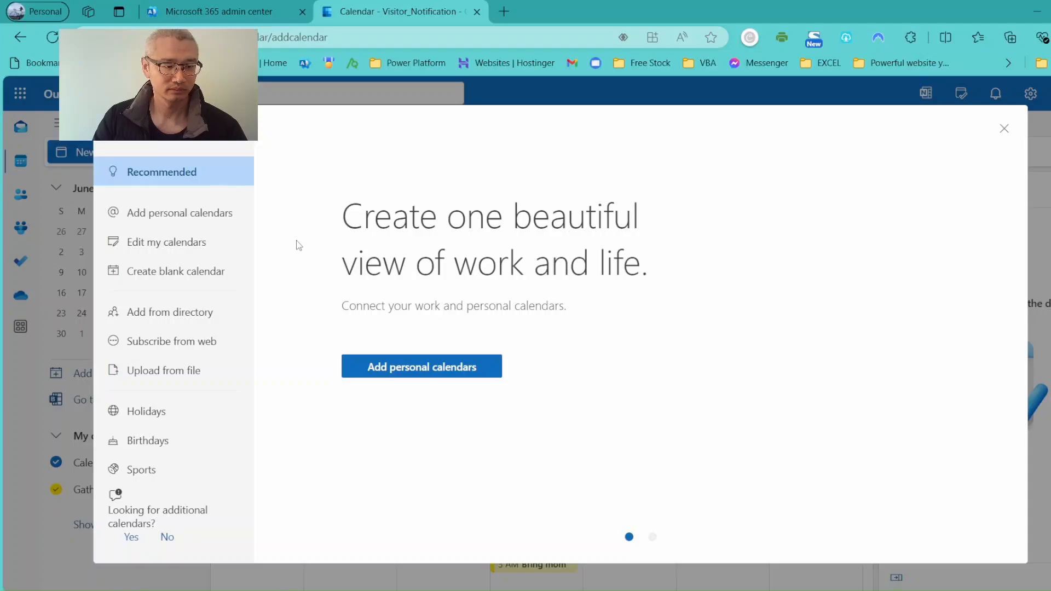
pyautogui.click(209, 345)
pyautogui.click(442, 218)
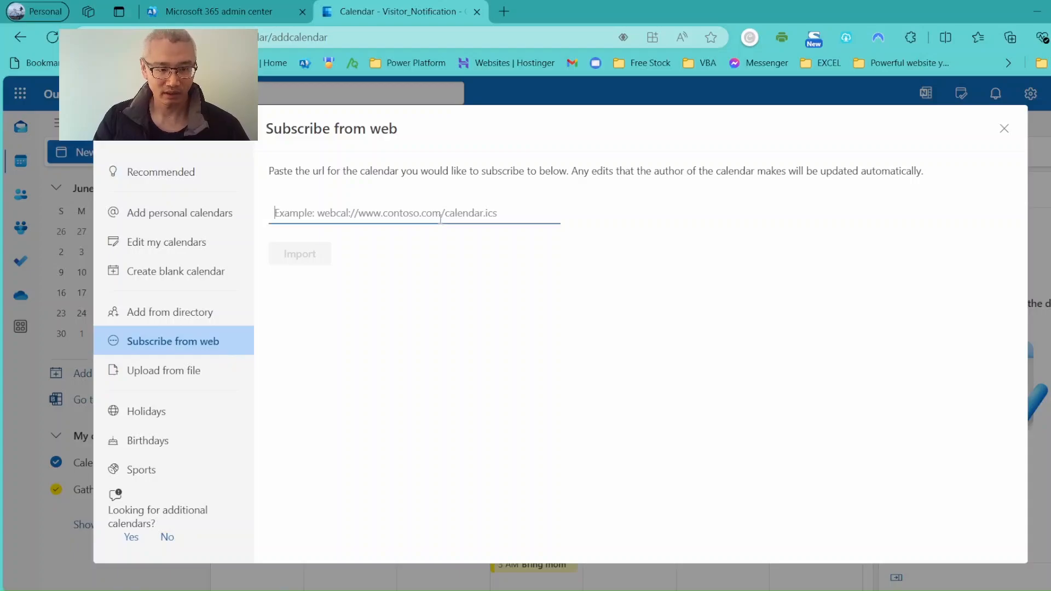
pyautogui.hotkey('ctrl', 'v')
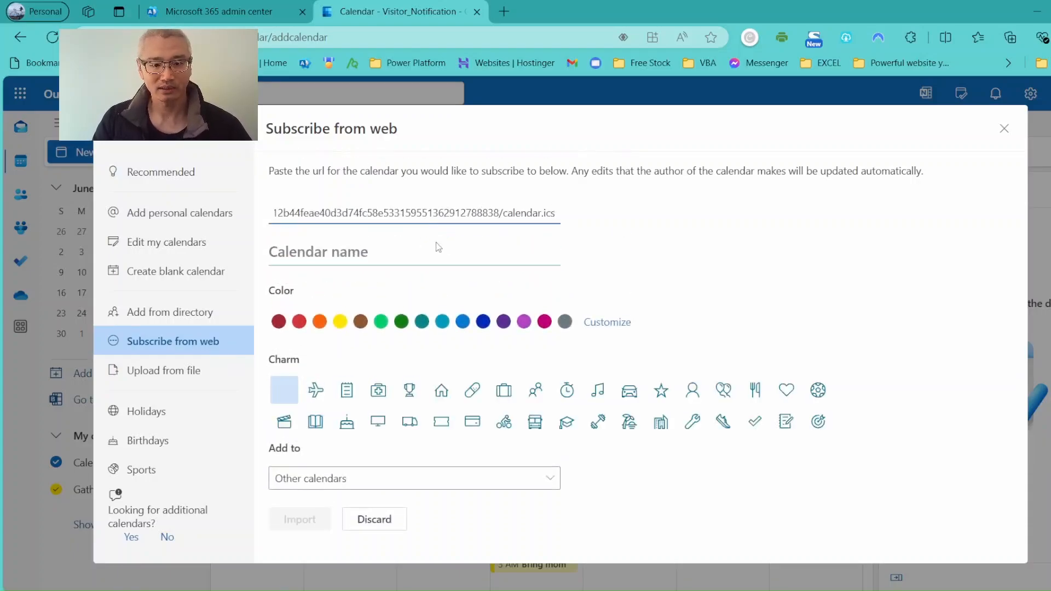
# - Name the subscribed calendar "With friends"
pyautogui.click(471, 258)
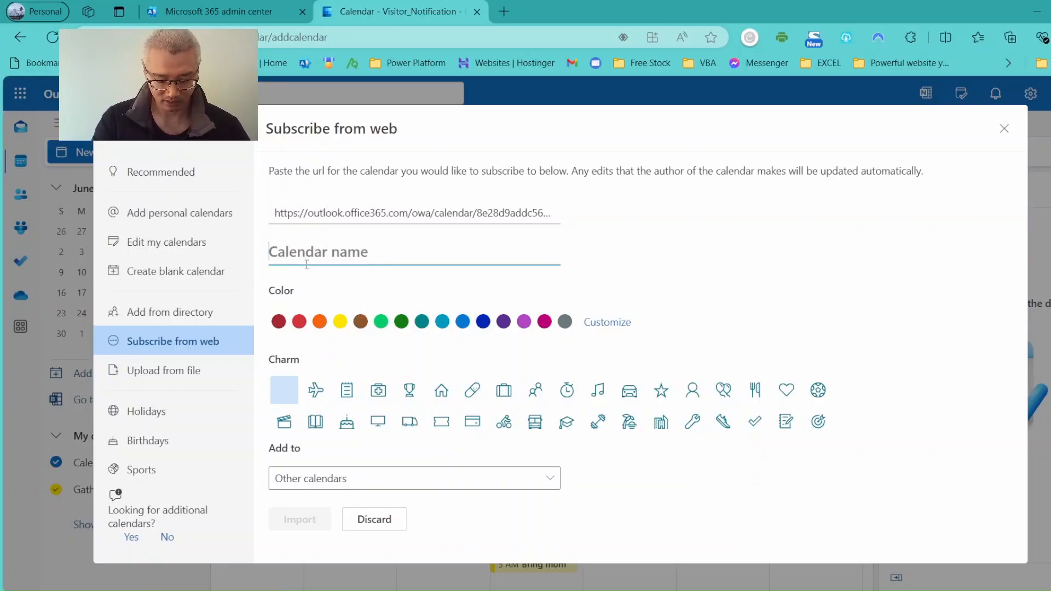
pyautogui.write('O')
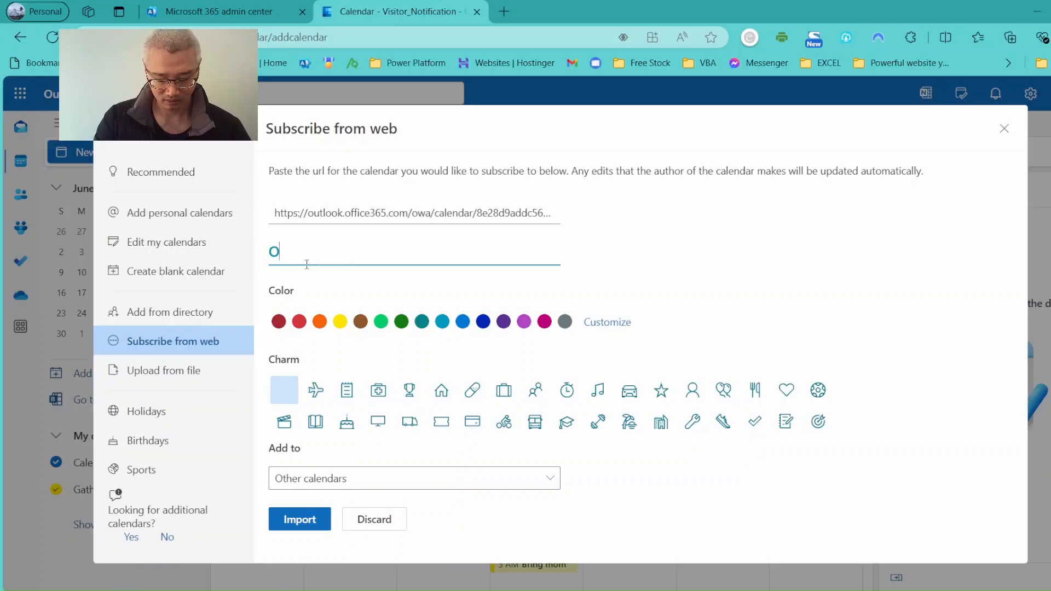
pyautogui.press('BackSpace')
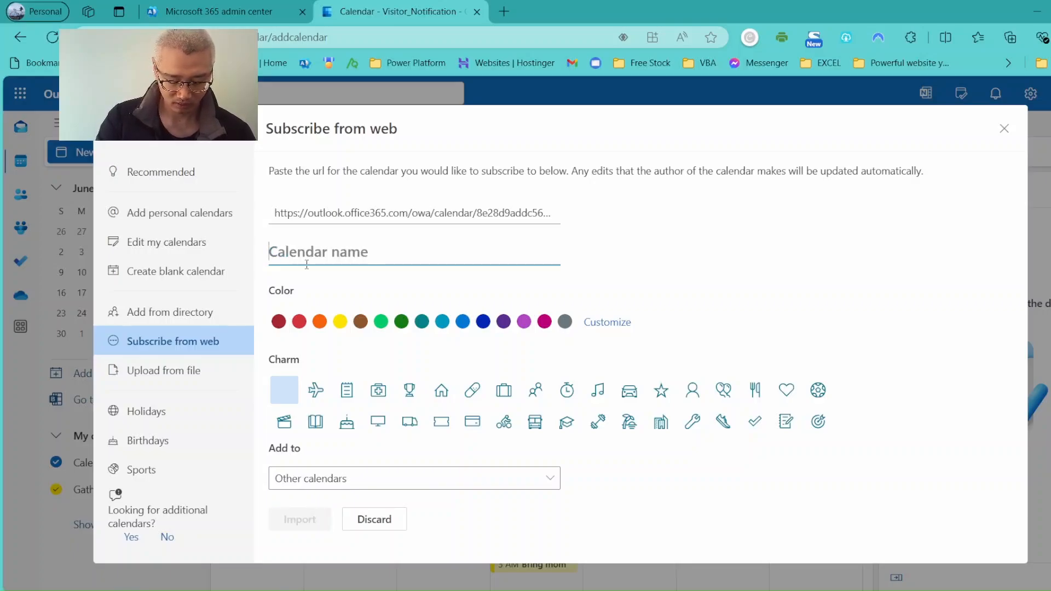
pyautogui.write('WEith')
pyautogui.press('BackSpace')
pyautogui.press('BackSpace')
pyautogui.press('BackSpace')
pyautogui.press('BackSpace')
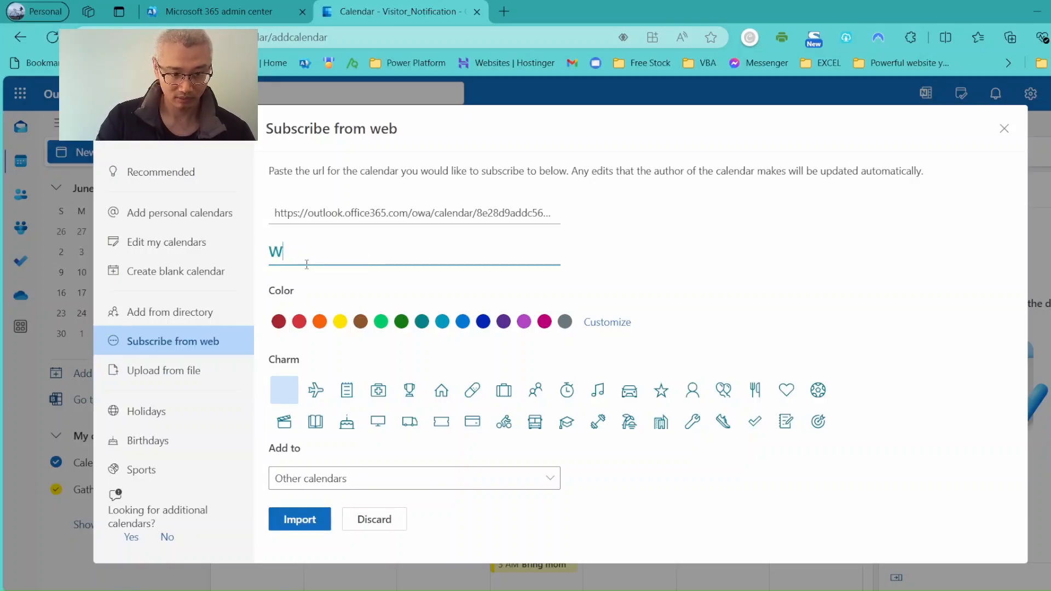
pyautogui.write('ith fr')
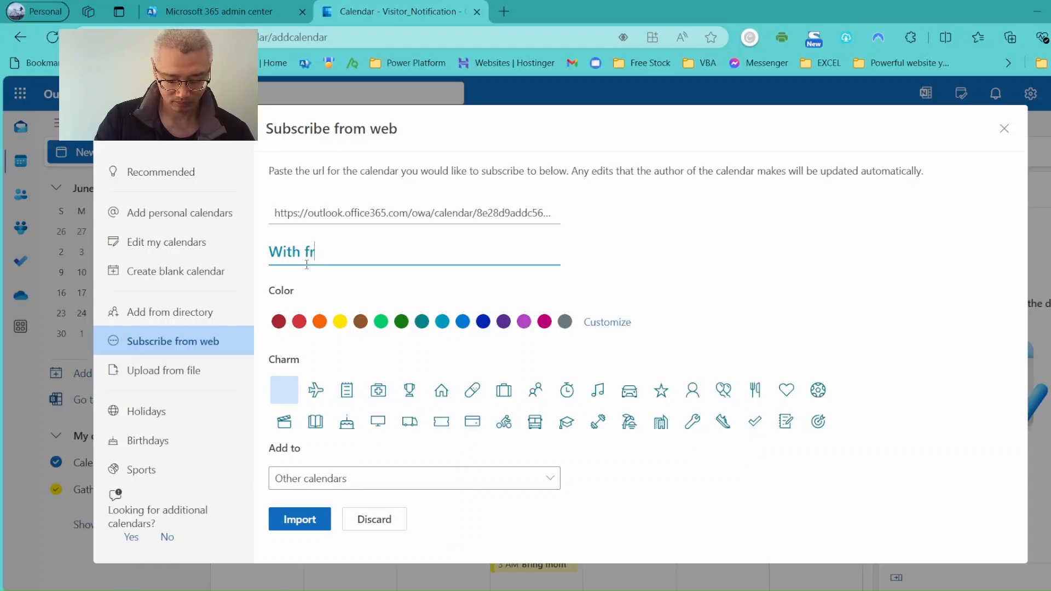
pyautogui.write('iends')
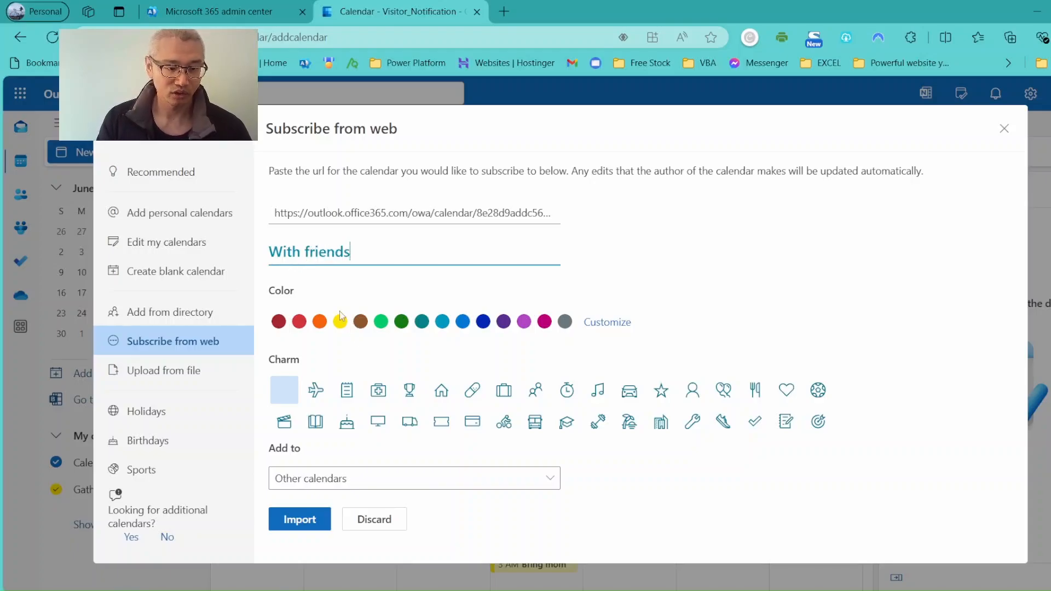
# - Give the subscribed calendar an orange color and a house charm, then import it under Other calendars
pyautogui.click(320, 321)
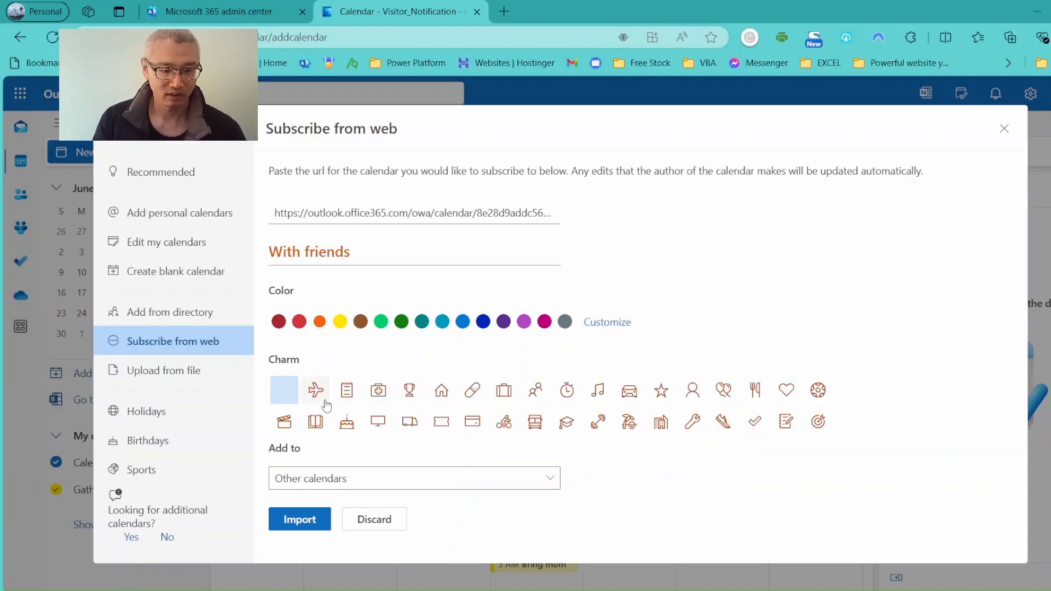
pyautogui.click(440, 390)
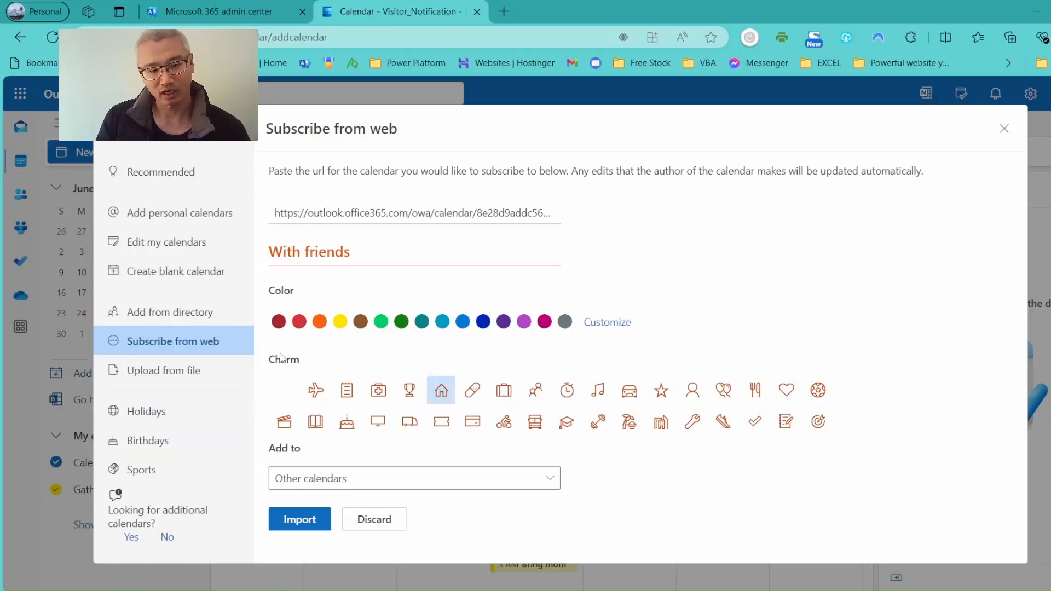
pyautogui.click(290, 484)
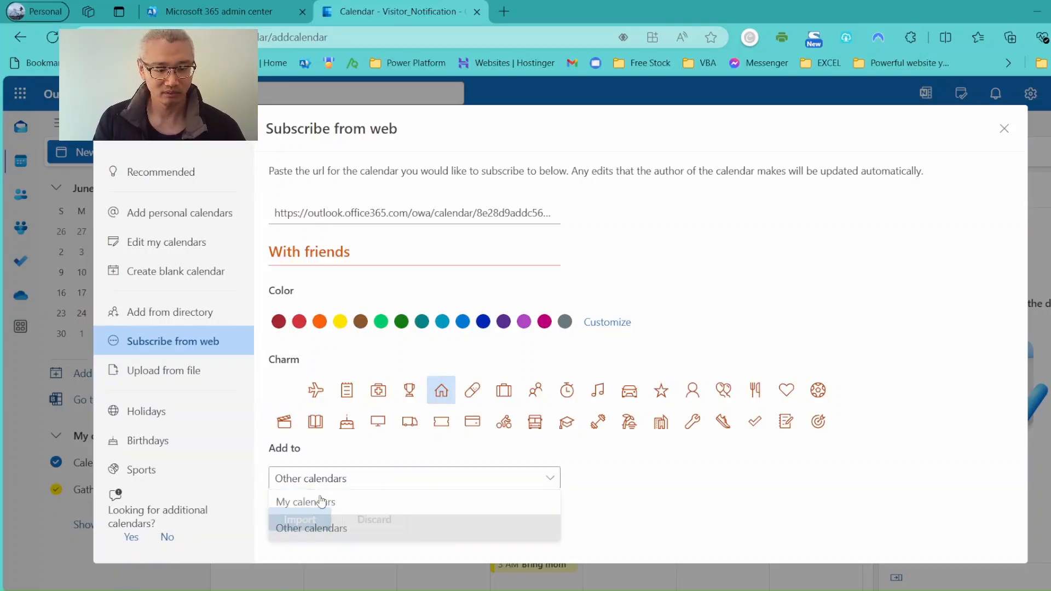
pyautogui.click(299, 527)
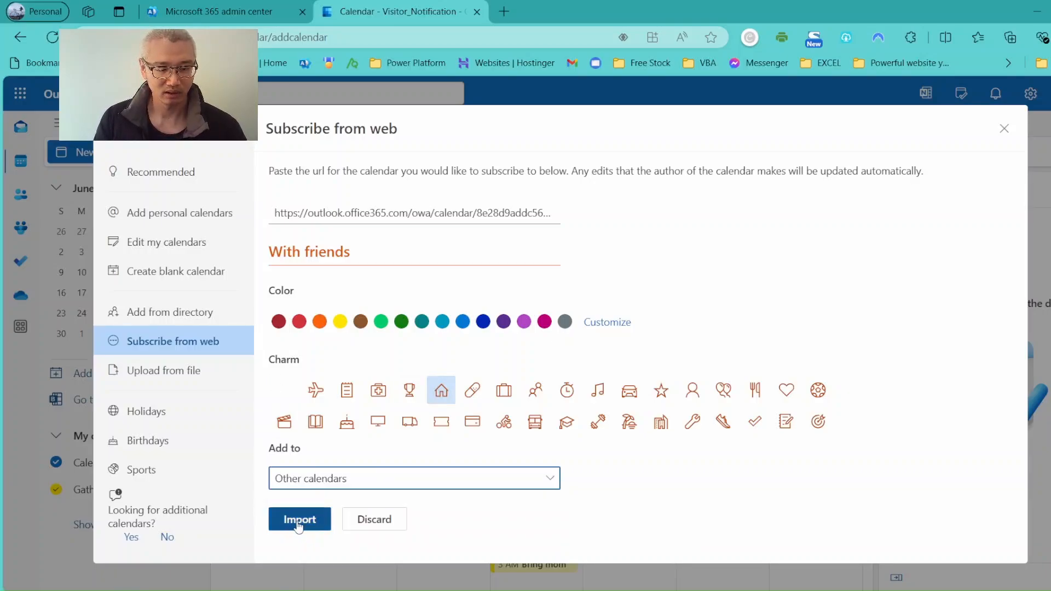
pyautogui.click(298, 526)
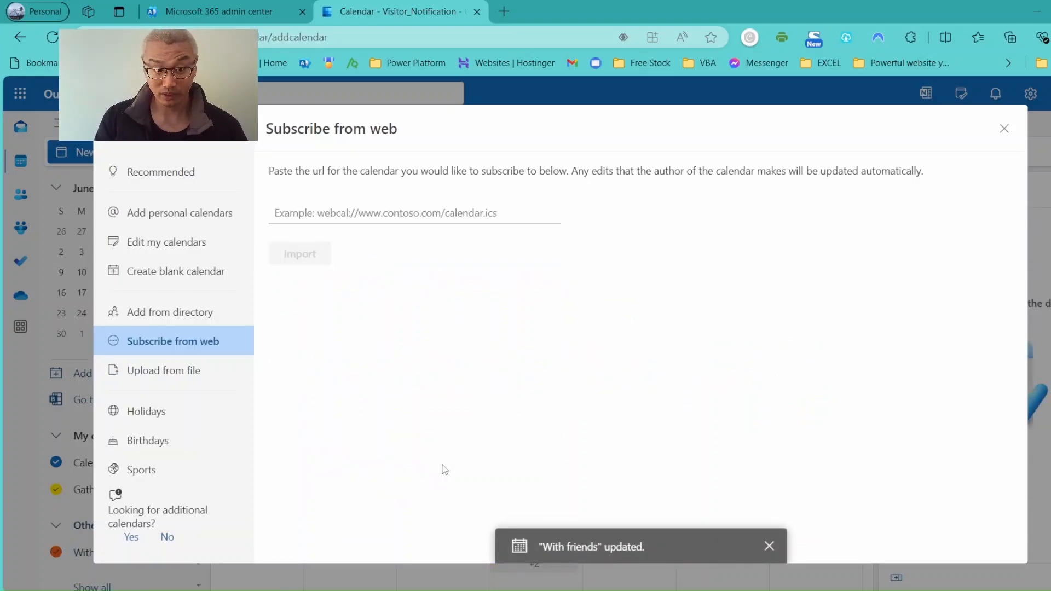
pyautogui.click(1004, 128)
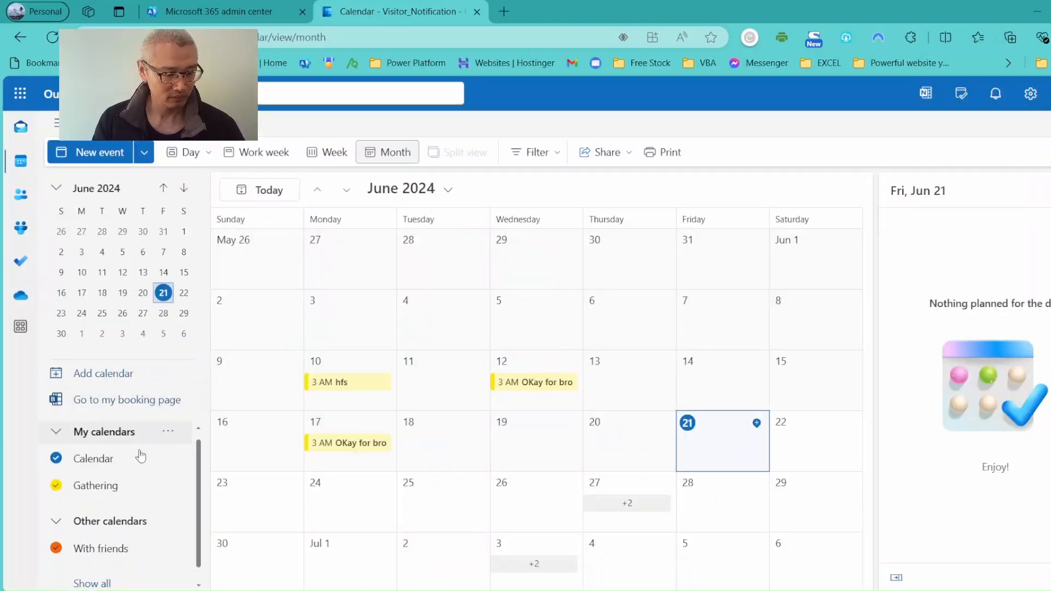
# - Expand the calendar list to all calendars and turn on the display of With friends
pyautogui.scroll(-1, 137, 482)
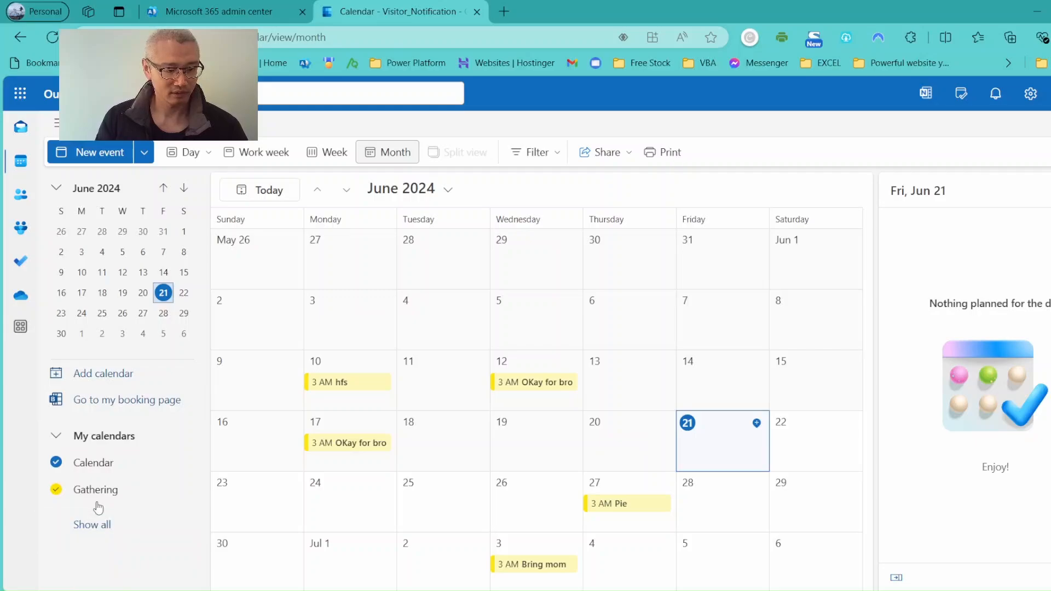
pyautogui.click(92, 524)
pyautogui.scroll(-3, 164, 492)
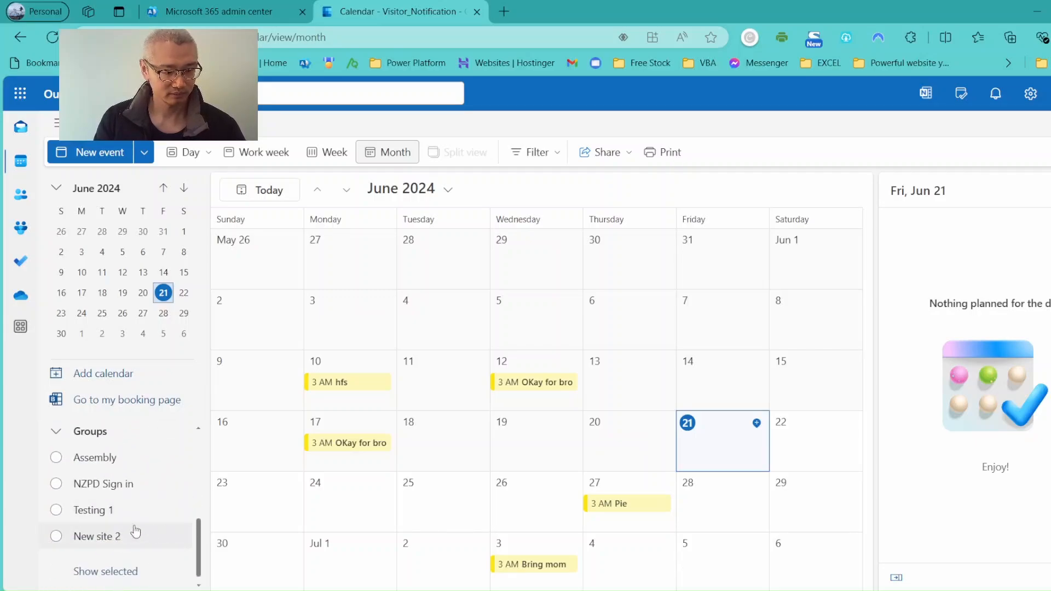
pyautogui.scroll(2, 141, 529)
pyautogui.scroll(2, 134, 517)
pyautogui.scroll(-3, 141, 527)
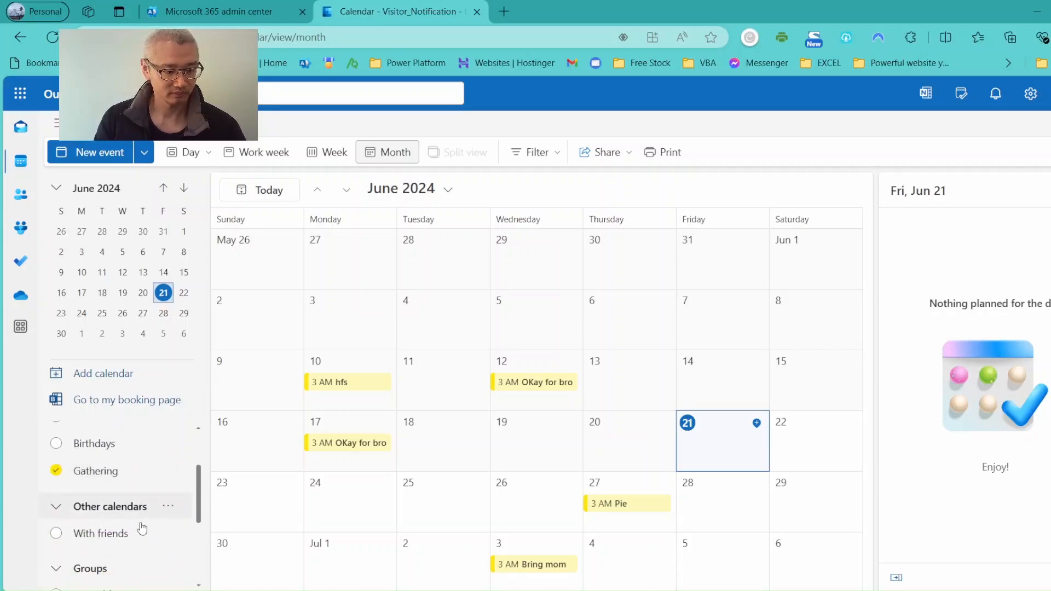
pyautogui.click(115, 515)
pyautogui.click(108, 517)
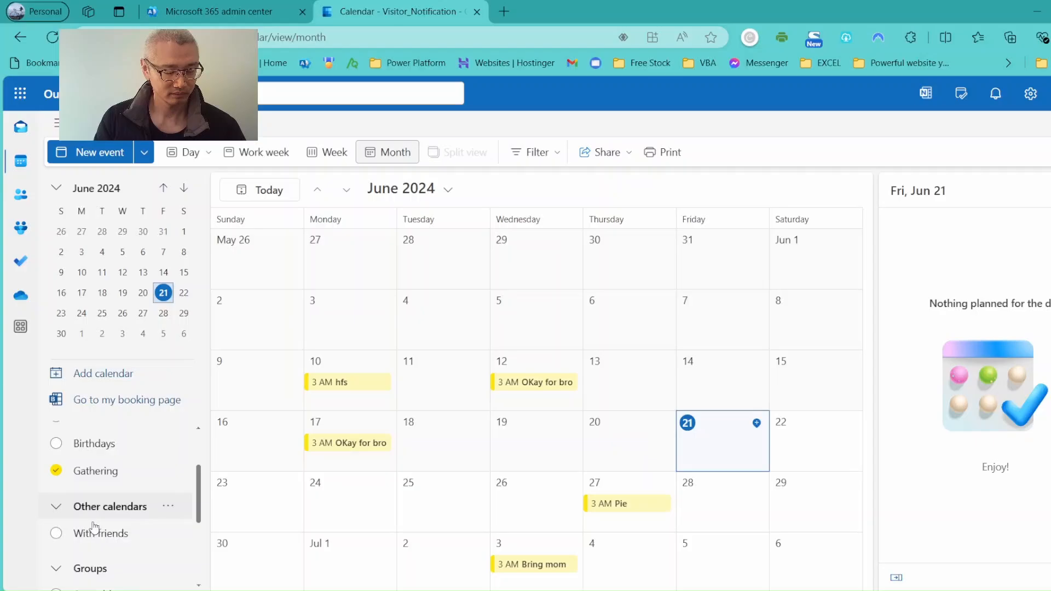
pyautogui.click(55, 534)
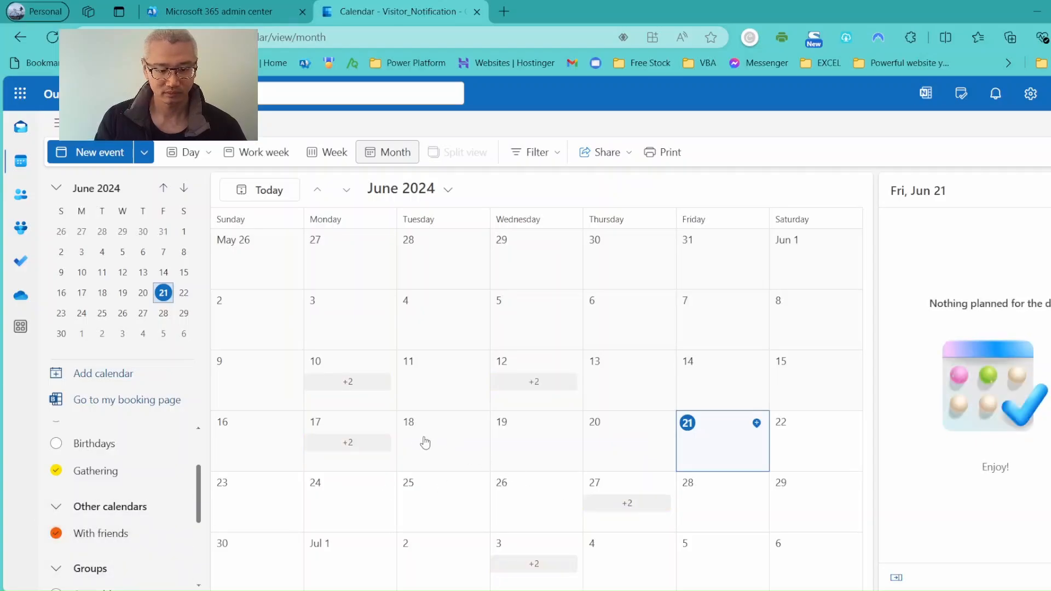
# - View the June 17 events and open the details of the With friends copy of "OKay for bro"
pyautogui.click(370, 442)
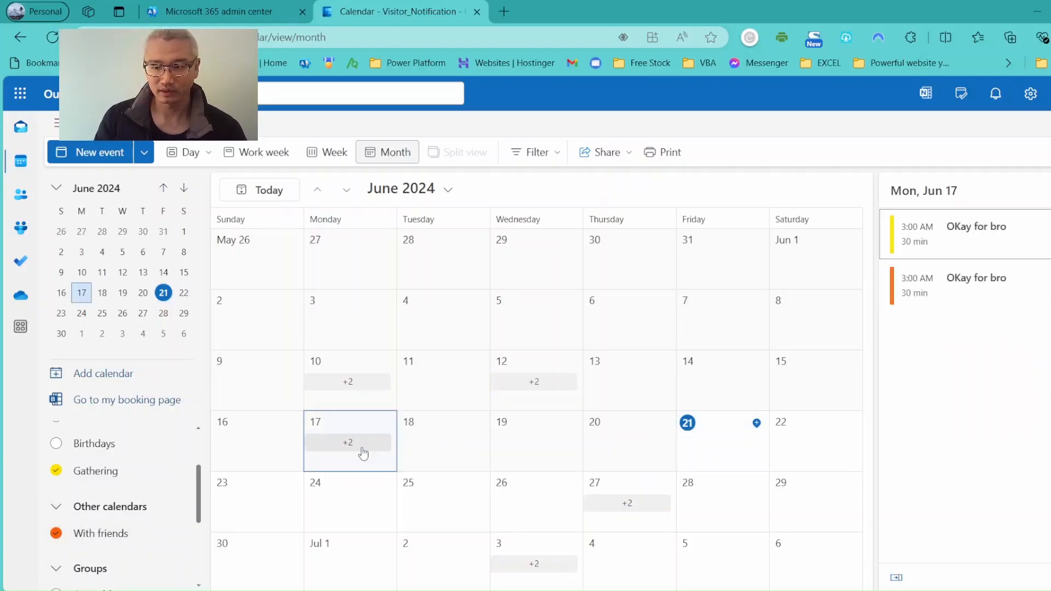
pyautogui.click(955, 295)
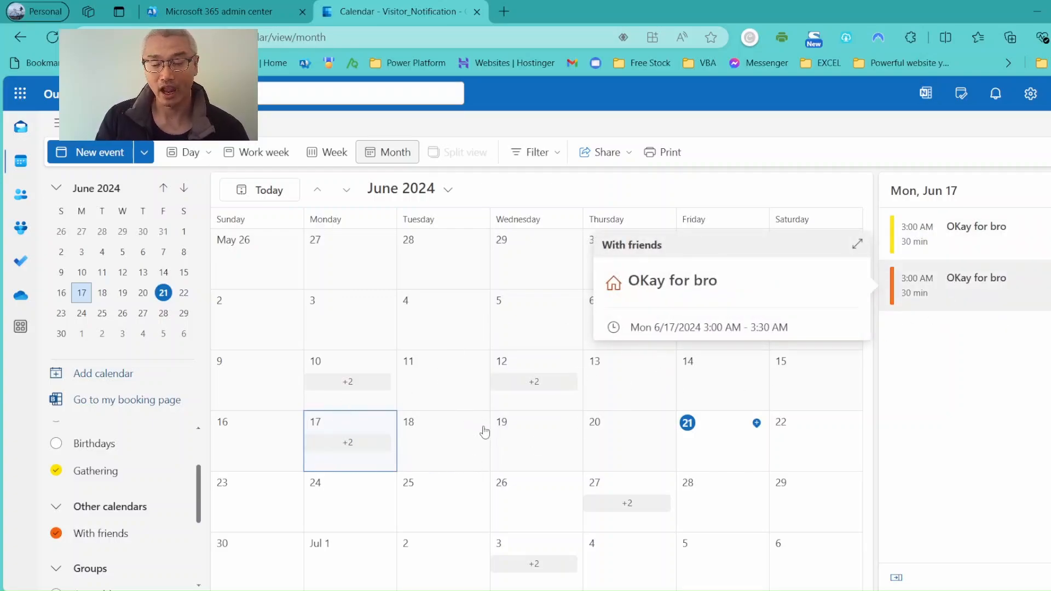